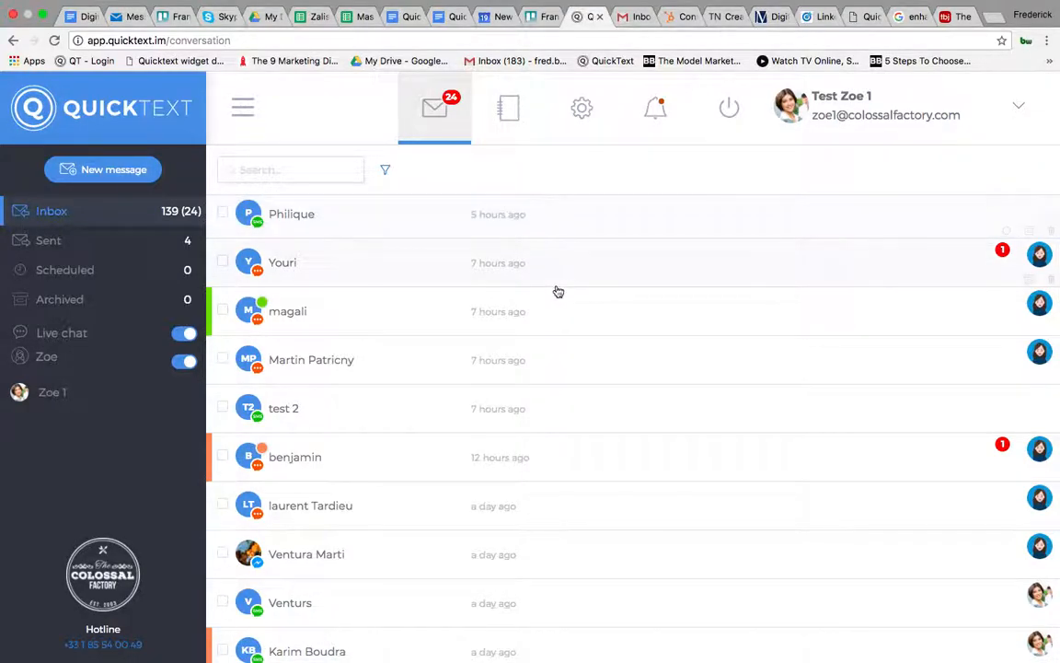
Look through the inbox conversations, examining their channel icons, coloured status markers and unread badges
{"action": "scroll", "coordinate": [557, 291], "scroll_direction": "down", "scroll_amount": 1}
{"action": "scroll", "coordinate": [557, 291], "scroll_direction": "down", "scroll_amount": 15}
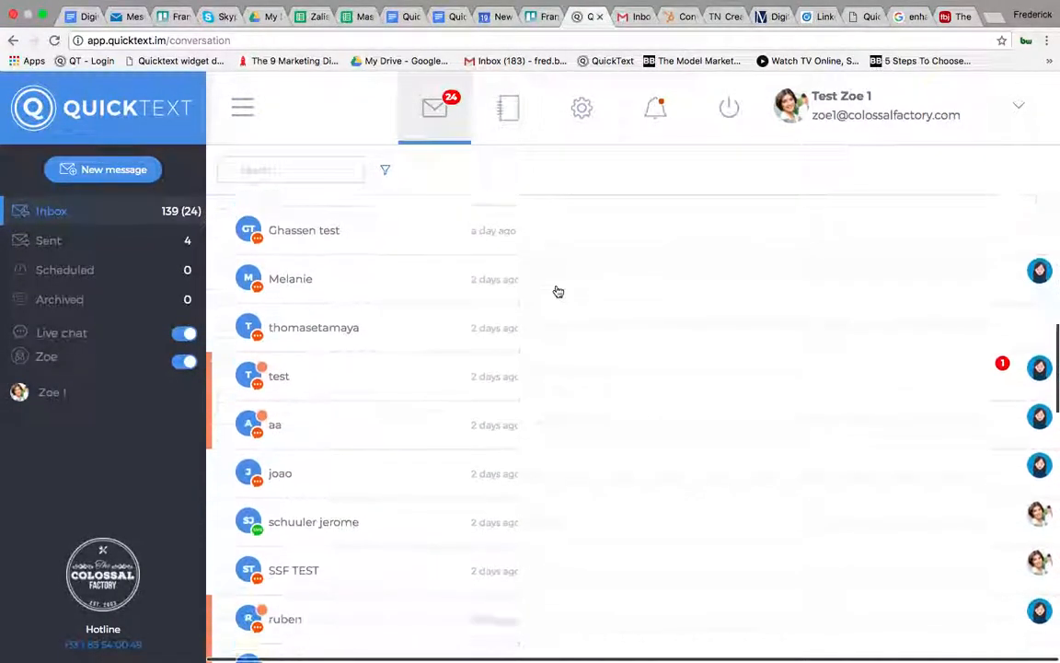
{"action": "scroll", "coordinate": [558, 291], "scroll_direction": "down", "scroll_amount": 7}
{"action": "scroll", "coordinate": [557, 291], "scroll_direction": "up", "scroll_amount": 8}
{"action": "scroll", "coordinate": [558, 291], "scroll_direction": "up", "scroll_amount": 10}
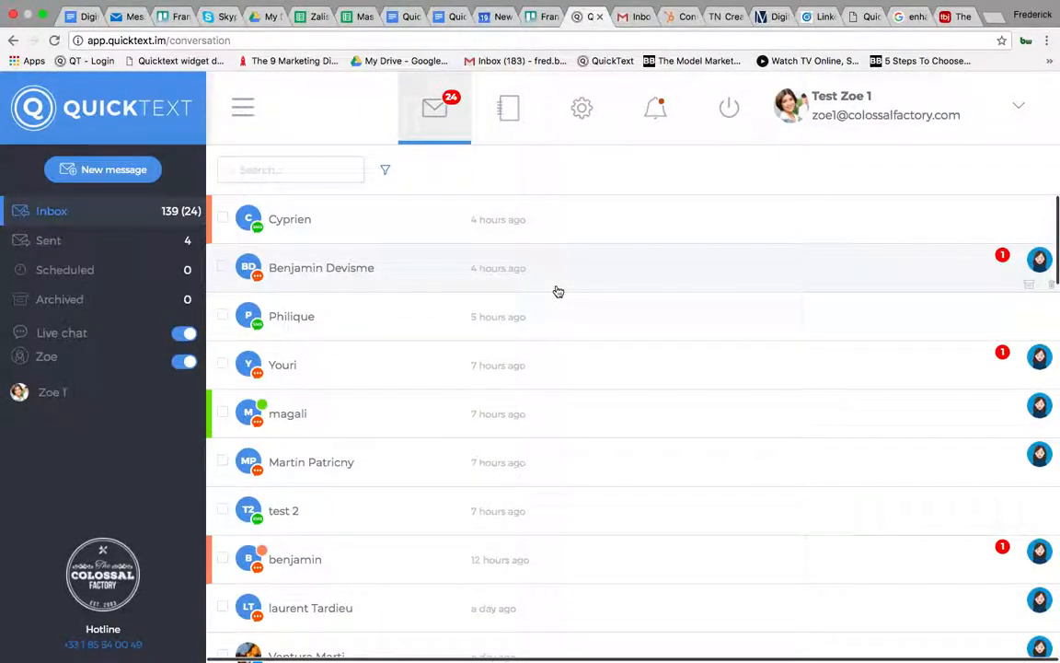
{"action": "left_click", "coordinate": [303, 229]}
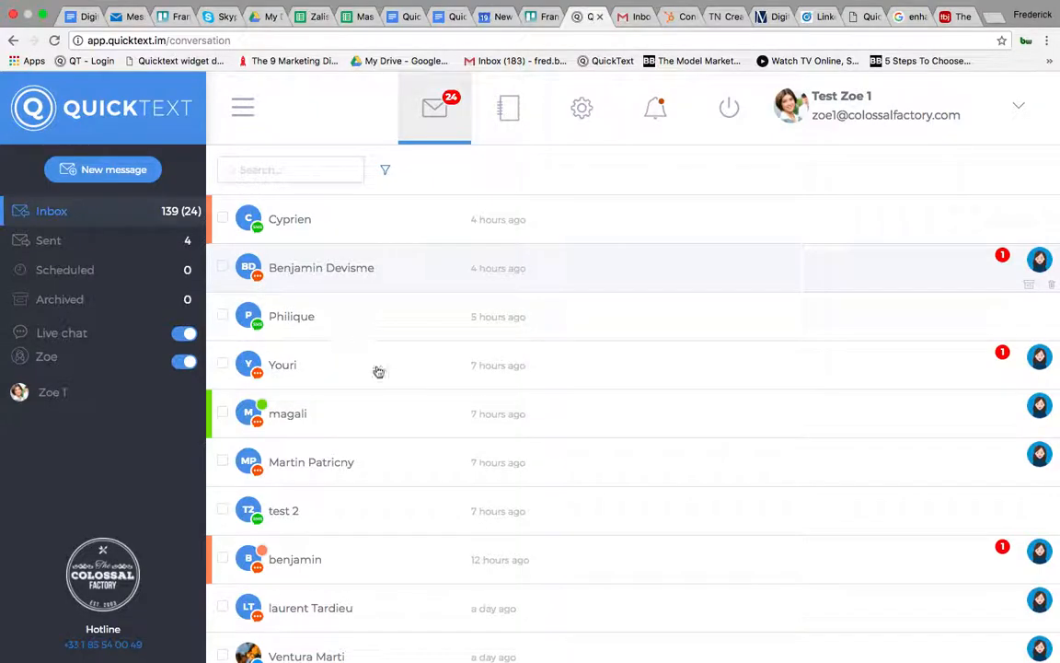
{"action": "scroll", "coordinate": [377, 371], "scroll_direction": "down", "scroll_amount": 1}
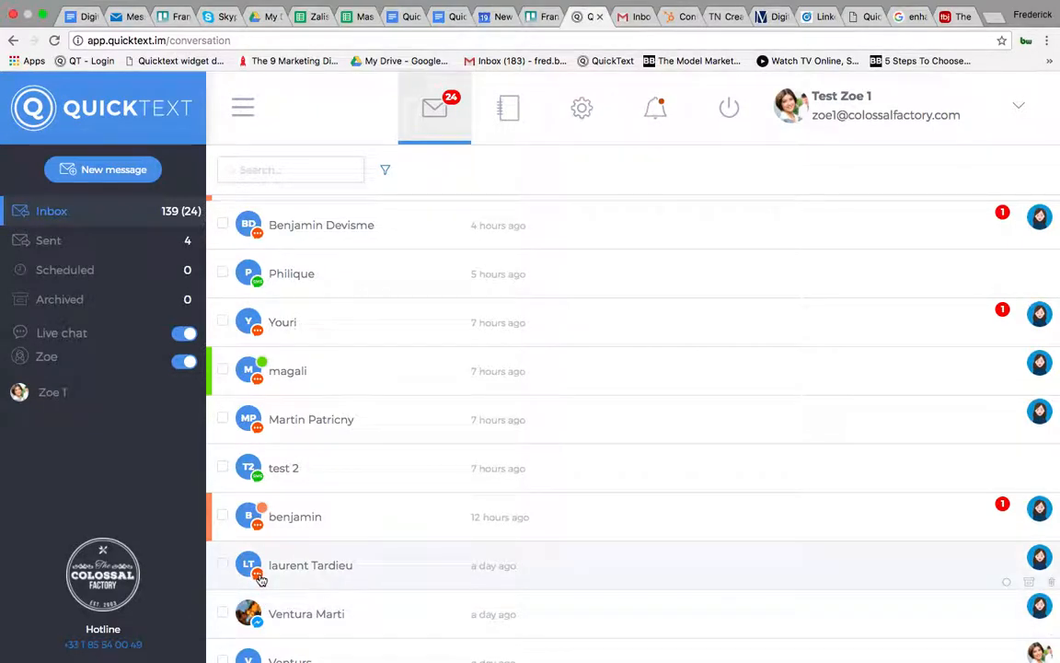
{"action": "scroll", "coordinate": [388, 577], "scroll_direction": "down", "scroll_amount": 2}
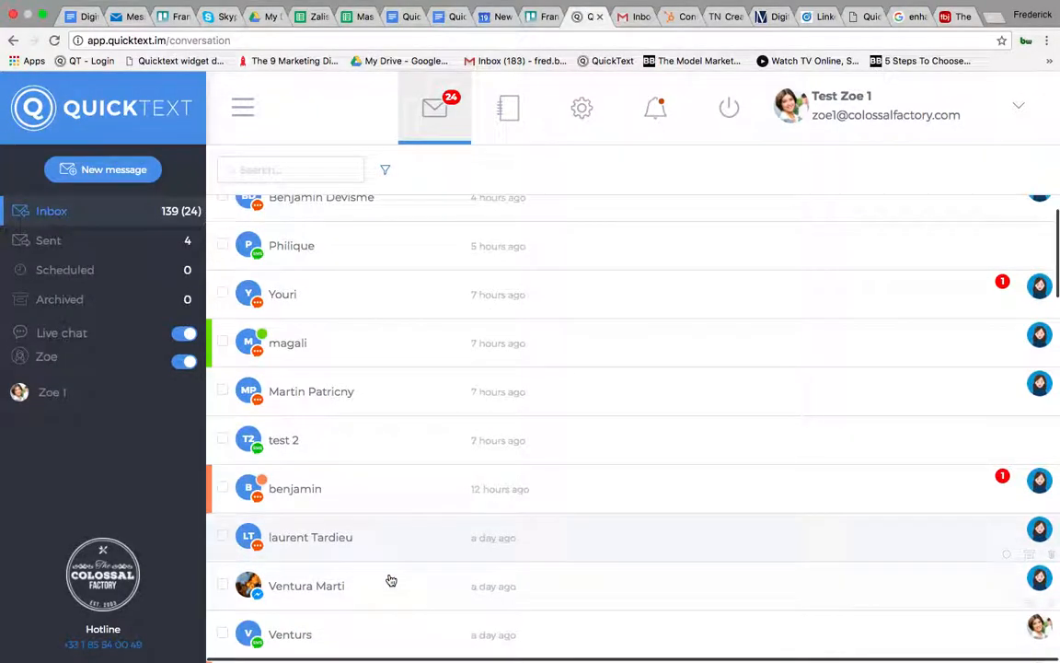
{"action": "scroll", "coordinate": [391, 580], "scroll_direction": "down", "scroll_amount": 2}
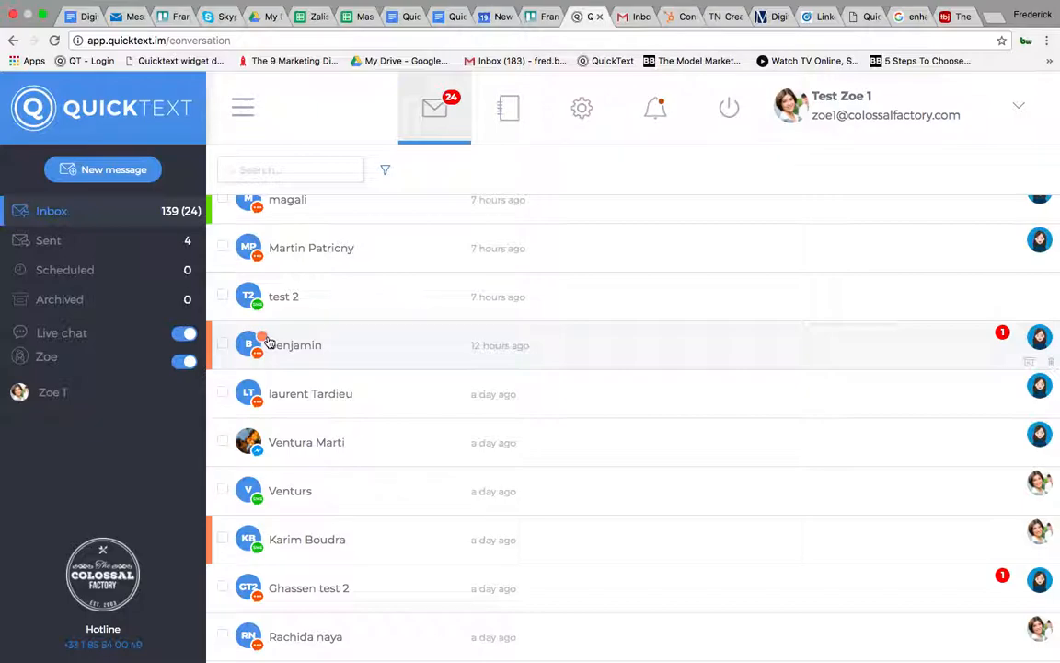
{"action": "scroll", "coordinate": [797, 340], "scroll_direction": "up", "scroll_amount": 3}
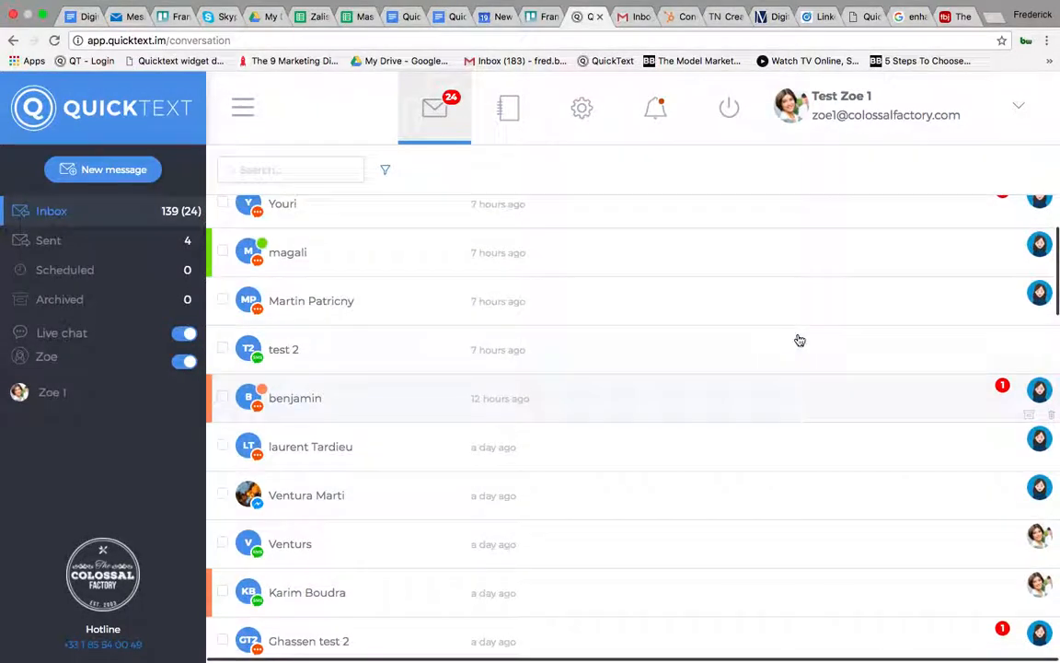
{"action": "scroll", "coordinate": [800, 341], "scroll_direction": "up", "scroll_amount": 2}
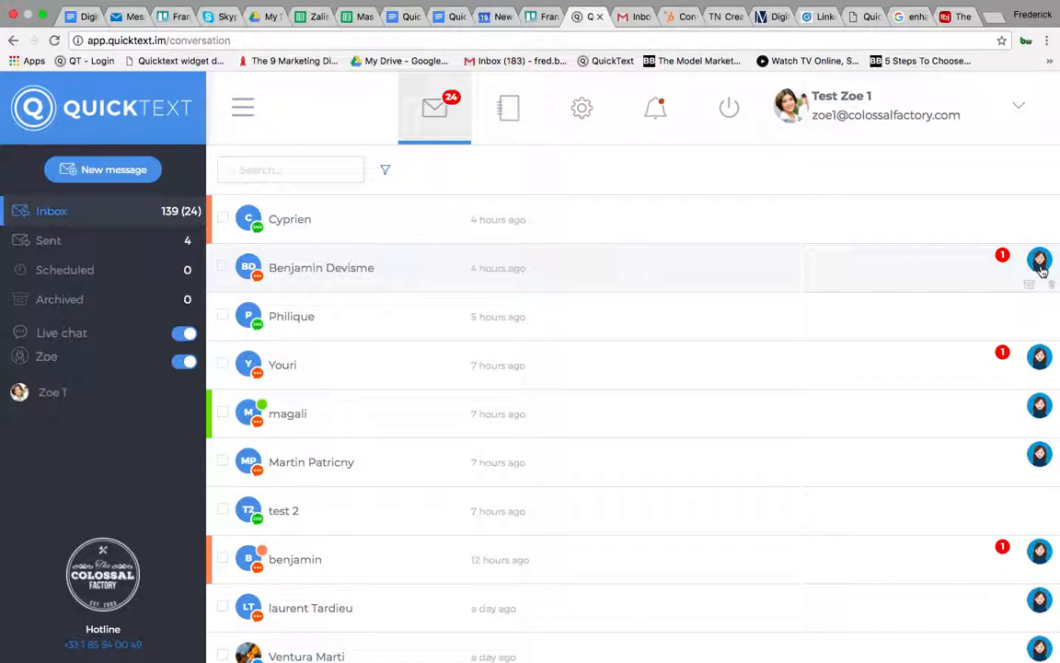
Examine who handles each inbox conversation and which tags are attached, including the older entries
{"action": "scroll", "coordinate": [875, 461], "scroll_direction": "down", "scroll_amount": 4}
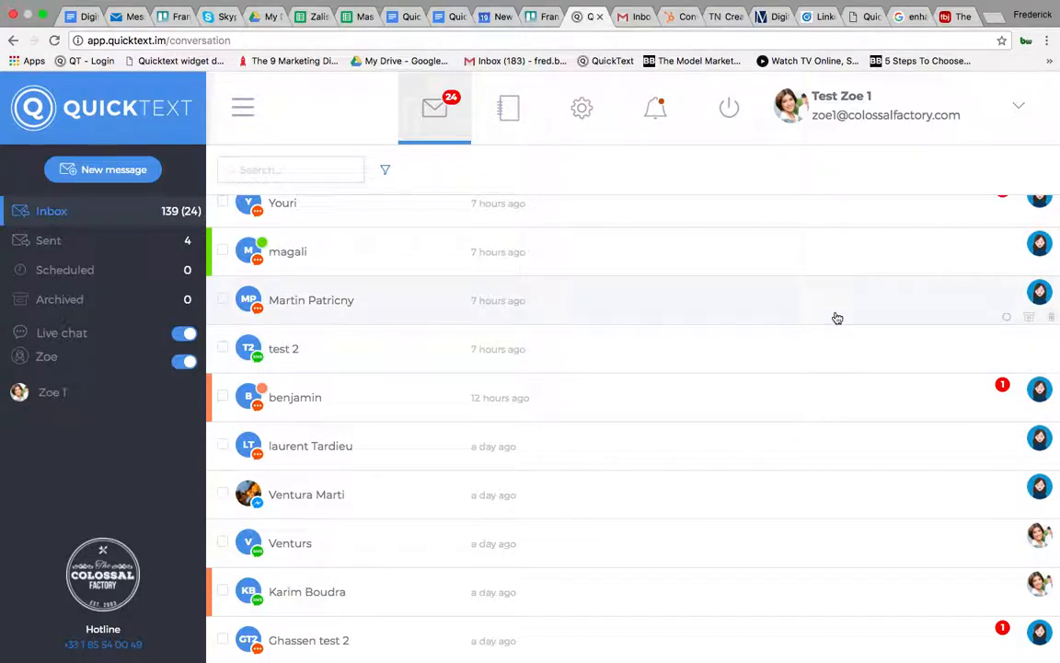
{"action": "scroll", "coordinate": [835, 314], "scroll_direction": "up", "scroll_amount": 4}
{"action": "scroll", "coordinate": [836, 318], "scroll_direction": "down", "scroll_amount": 2}
{"action": "scroll", "coordinate": [836, 319], "scroll_direction": "down", "scroll_amount": 8}
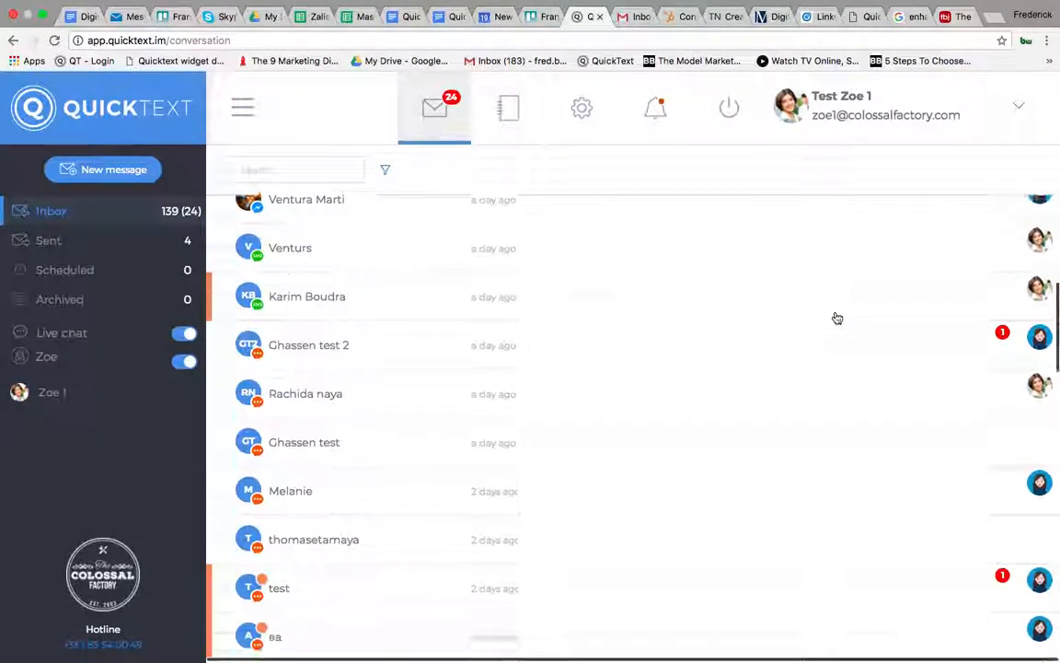
{"action": "scroll", "coordinate": [790, 415], "scroll_direction": "down", "scroll_amount": 6}
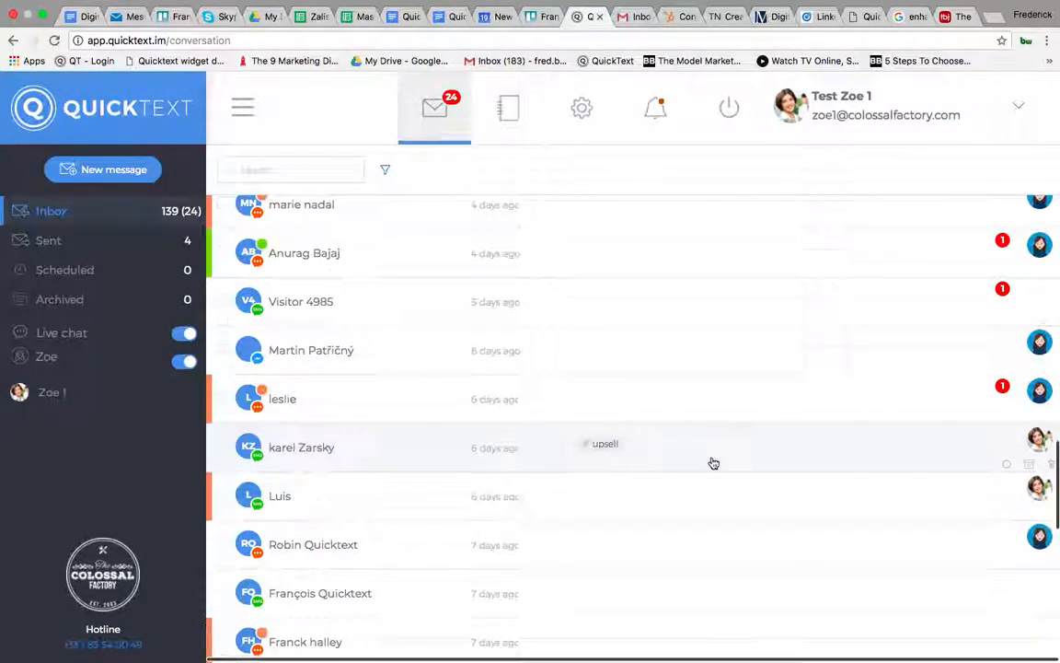
{"action": "scroll", "coordinate": [711, 462], "scroll_direction": "up", "scroll_amount": 3}
{"action": "scroll", "coordinate": [713, 463], "scroll_direction": "up", "scroll_amount": 8}
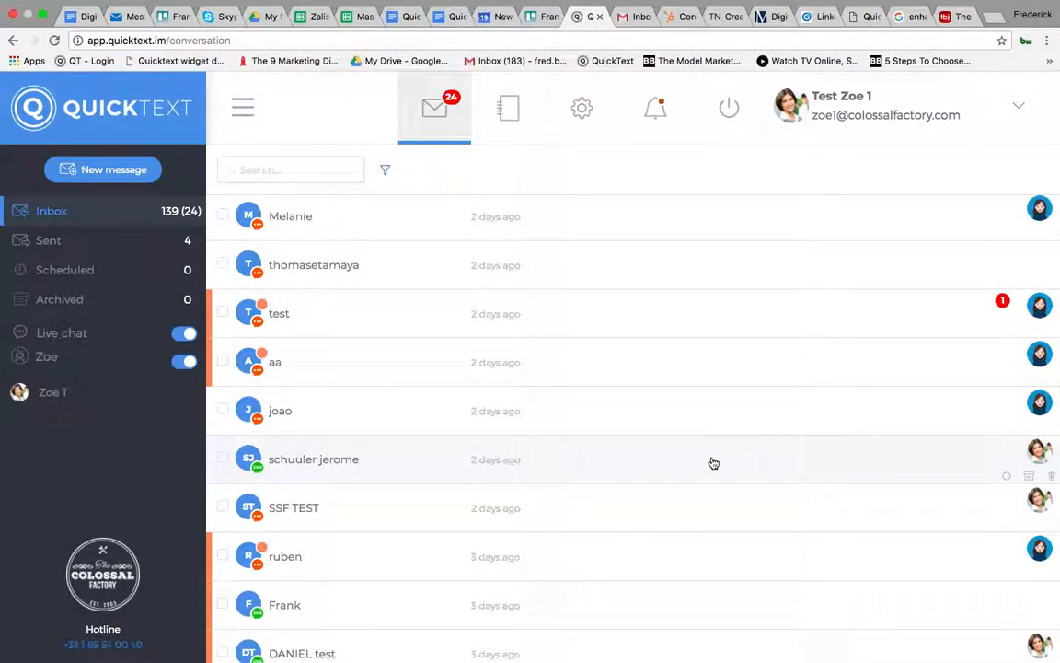
{"action": "scroll", "coordinate": [713, 463], "scroll_direction": "down", "scroll_amount": 1}
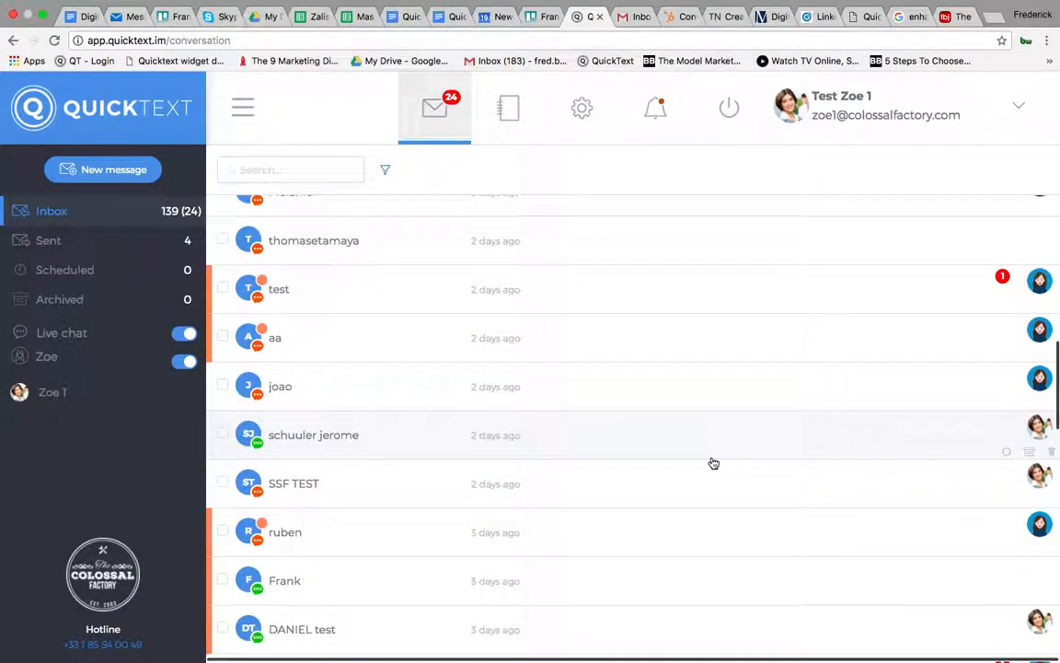
{"action": "scroll", "coordinate": [714, 463], "scroll_direction": "up", "scroll_amount": 3}
{"action": "scroll", "coordinate": [713, 463], "scroll_direction": "up", "scroll_amount": 7}
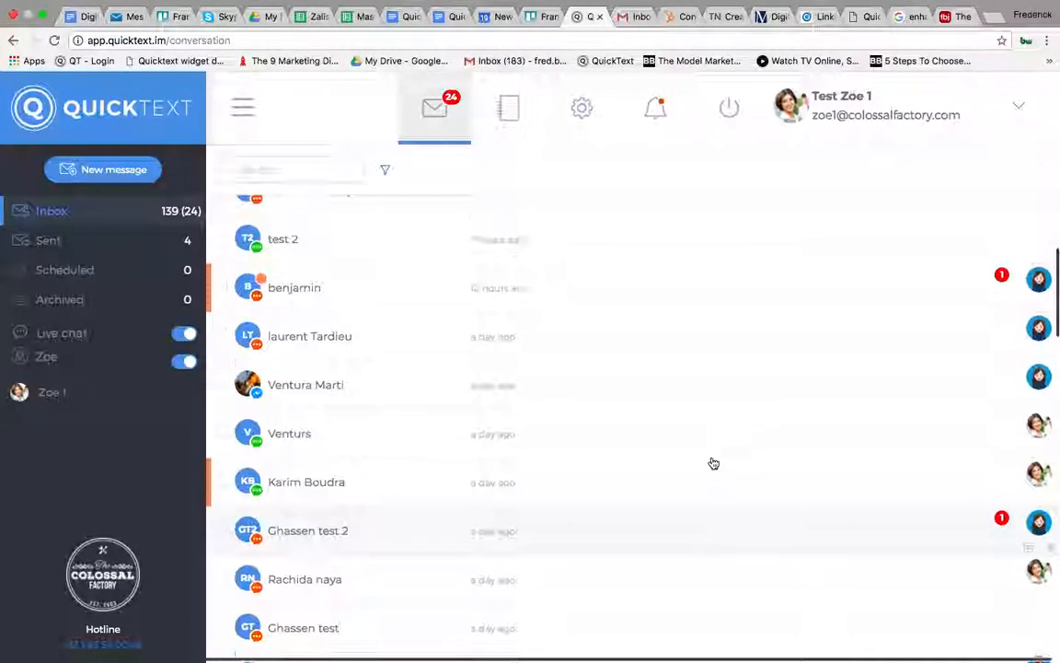
Open the live-chat conversation just below the 12-hour-old one and review the guest's booking questions and answers
{"action": "left_click", "coordinate": [341, 377]}
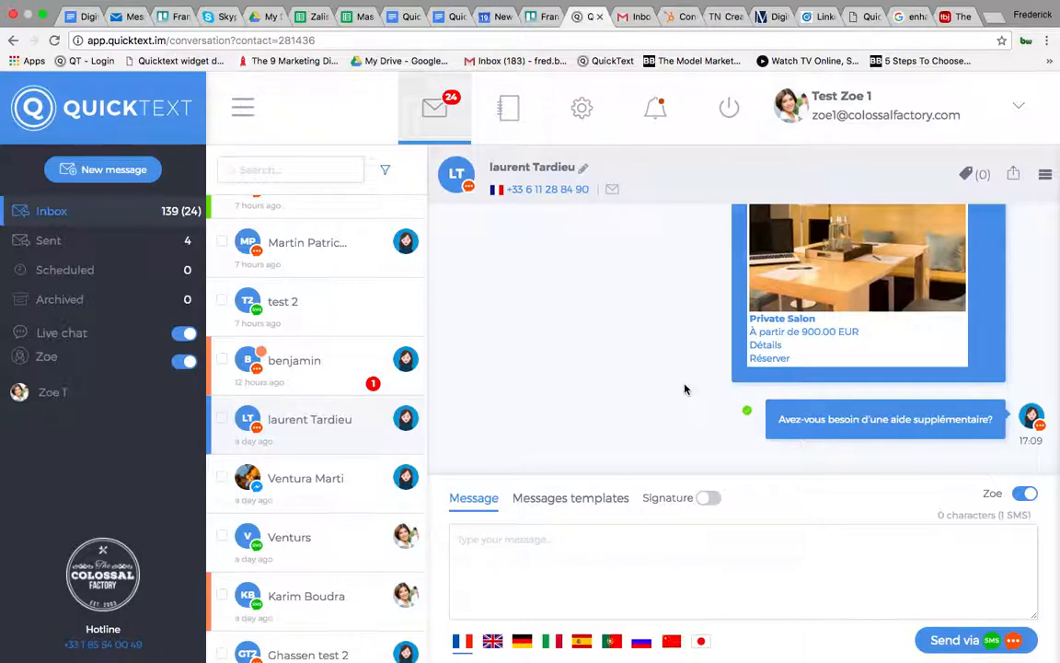
{"action": "scroll", "coordinate": [667, 322], "scroll_direction": "up", "scroll_amount": 10}
{"action": "scroll", "coordinate": [669, 323], "scroll_direction": "up", "scroll_amount": 10}
{"action": "scroll", "coordinate": [669, 323], "scroll_direction": "up", "scroll_amount": 10}
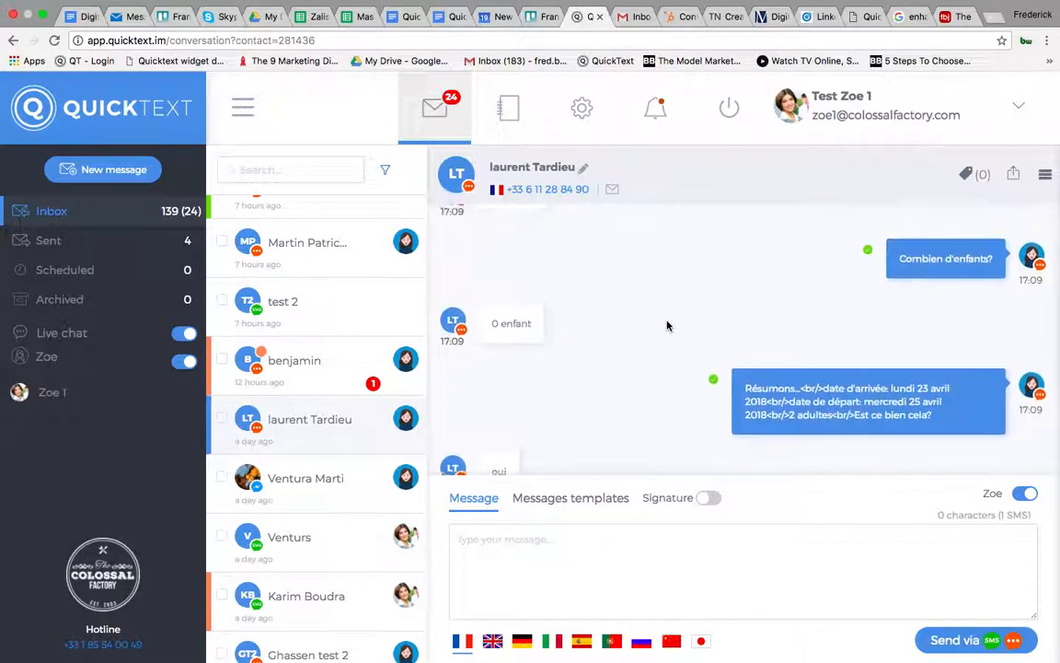
{"action": "scroll", "coordinate": [668, 324], "scroll_direction": "up", "scroll_amount": 2}
{"action": "scroll", "coordinate": [669, 325], "scroll_direction": "up", "scroll_amount": 3}
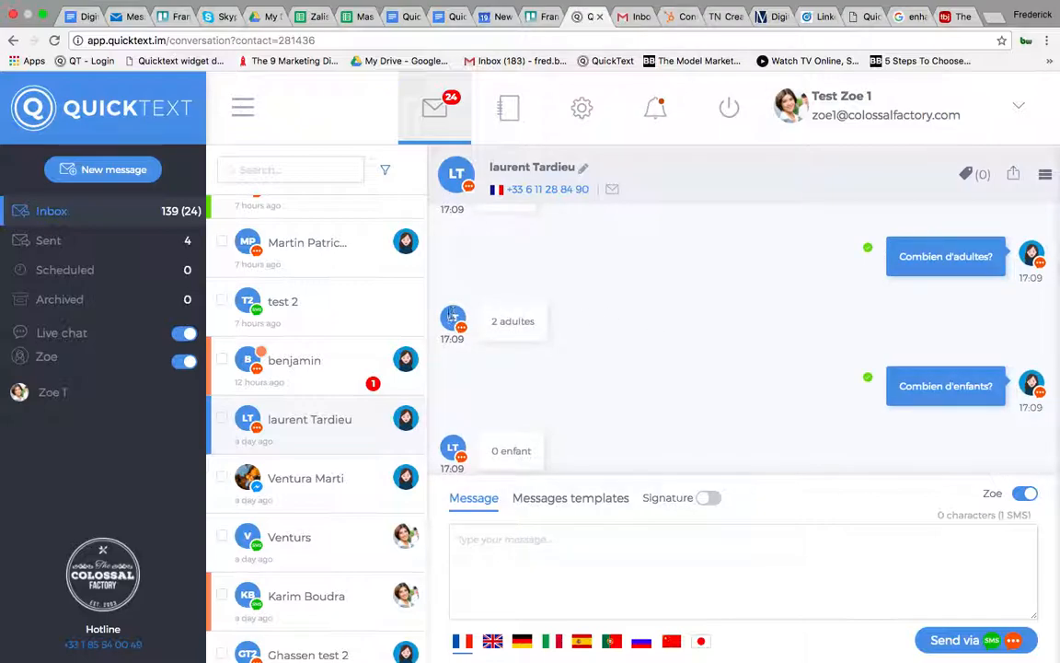
{"action": "scroll", "coordinate": [583, 345], "scroll_direction": "down", "scroll_amount": 1}
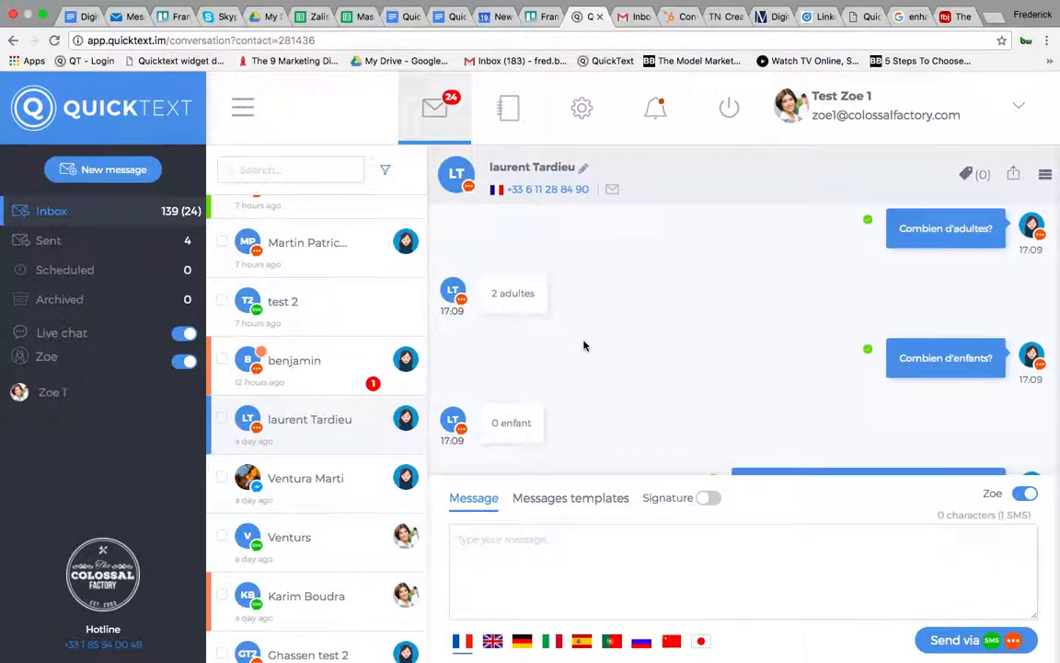
{"action": "scroll", "coordinate": [613, 332], "scroll_direction": "down", "scroll_amount": 1}
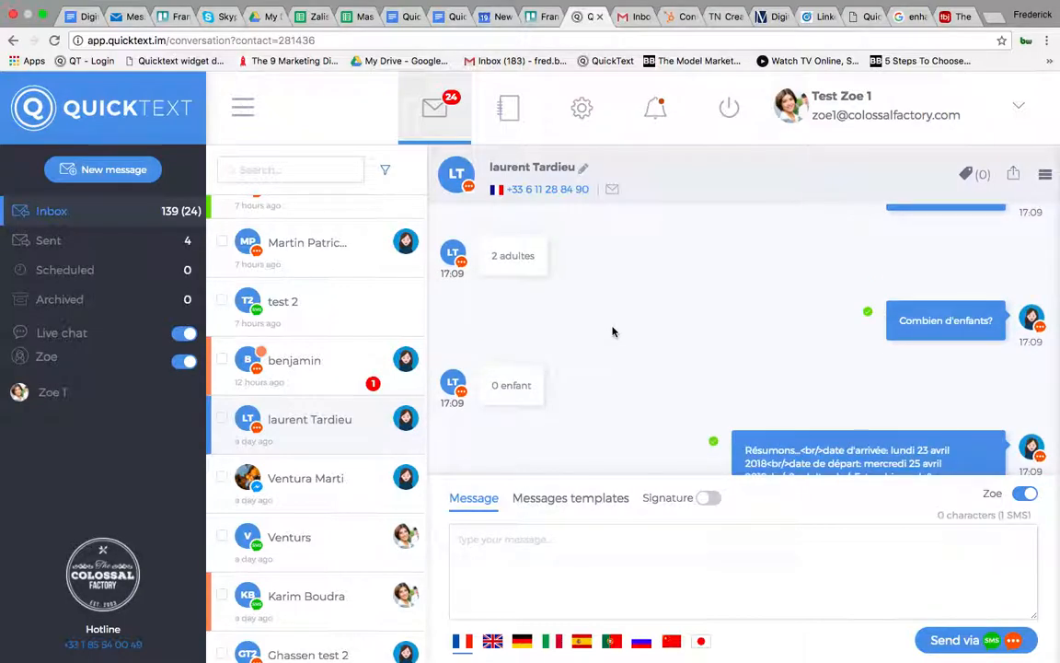
{"action": "scroll", "coordinate": [613, 331], "scroll_direction": "down", "scroll_amount": 1}
{"action": "scroll", "coordinate": [613, 331], "scroll_direction": "down", "scroll_amount": 1}
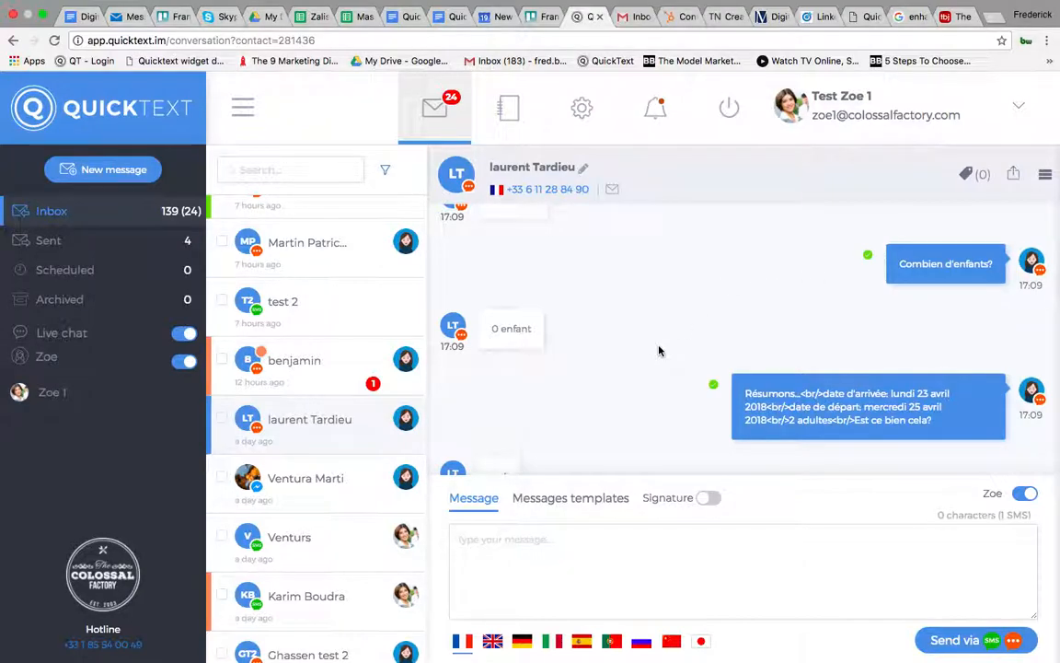
Review the room offers and prices Zoe sent to the guest, through to the end of the conversation
{"action": "scroll", "coordinate": [659, 351], "scroll_direction": "down", "scroll_amount": 5}
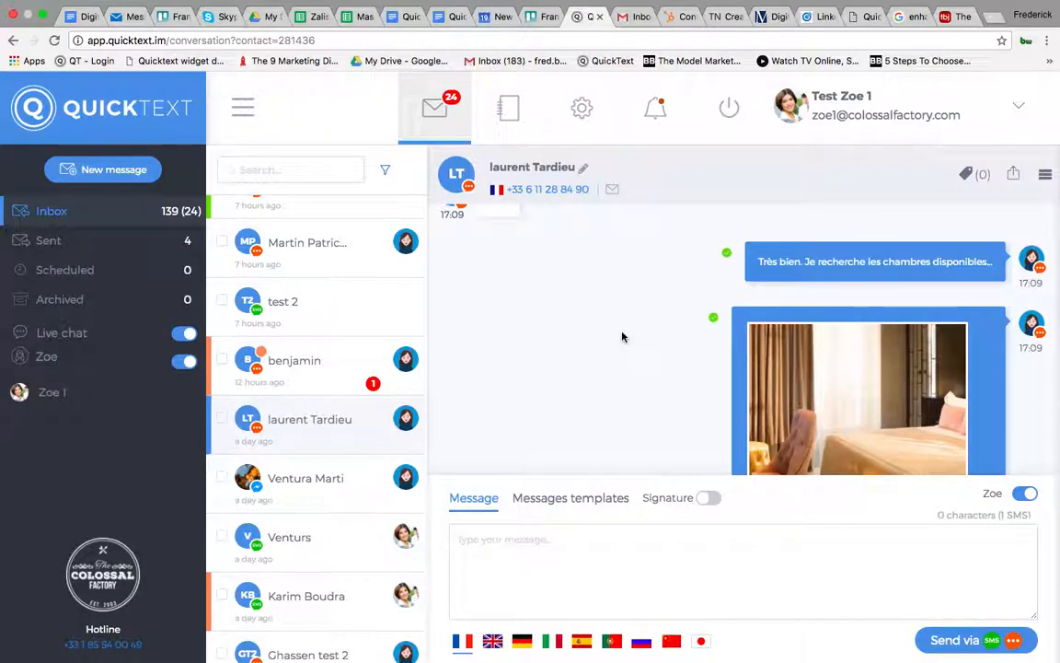
{"action": "scroll", "coordinate": [622, 337], "scroll_direction": "down", "scroll_amount": 2}
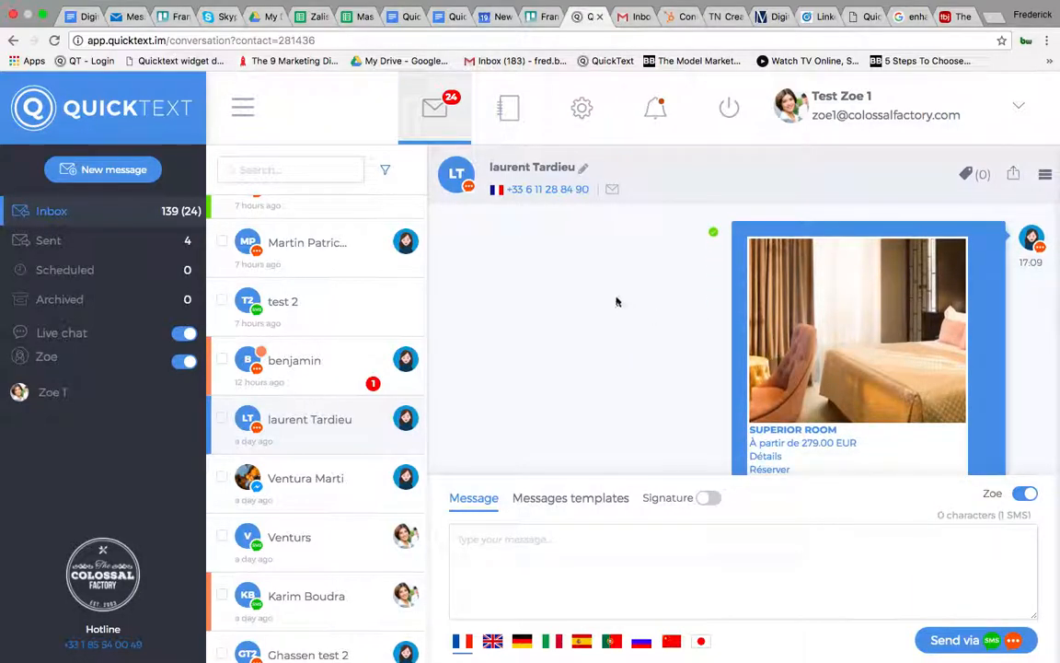
{"action": "scroll", "coordinate": [815, 331], "scroll_direction": "down", "scroll_amount": 1}
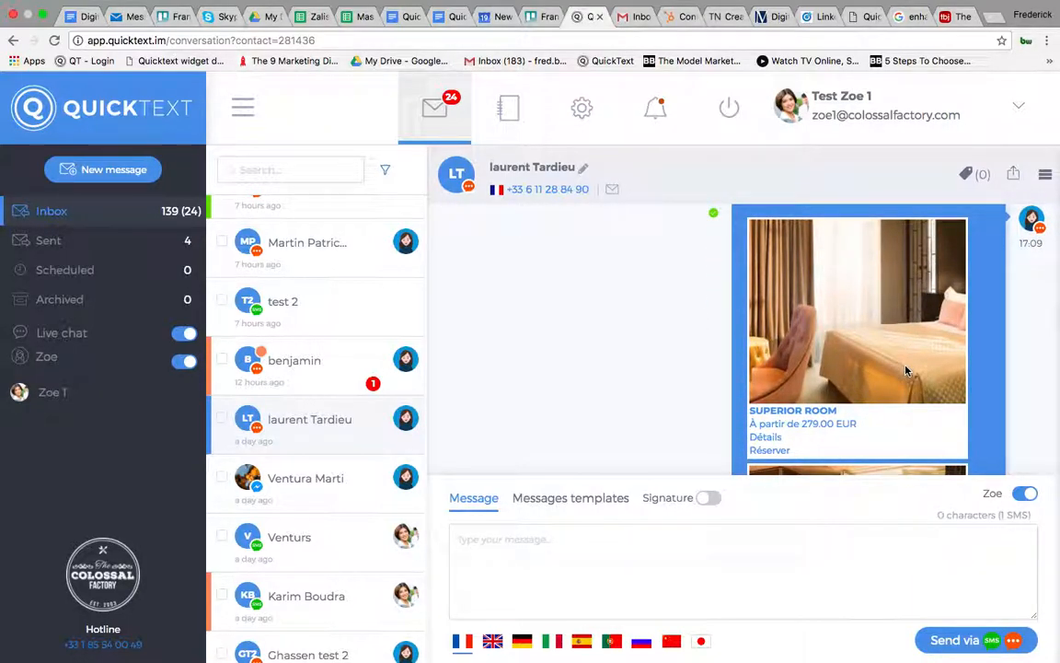
{"action": "scroll", "coordinate": [905, 371], "scroll_direction": "down", "scroll_amount": 2}
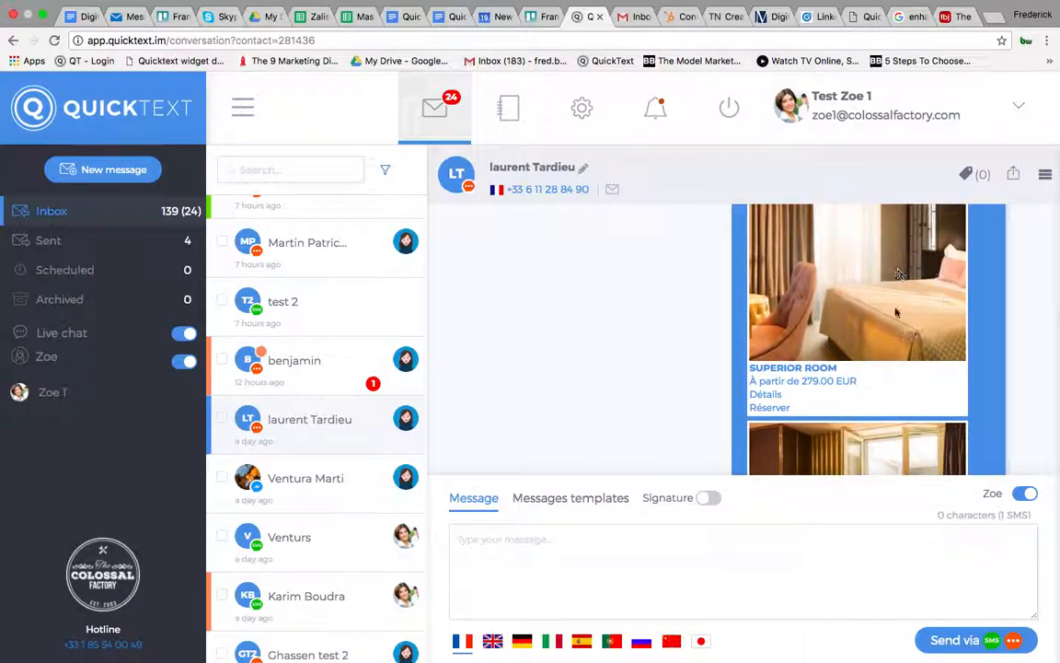
{"action": "scroll", "coordinate": [904, 349], "scroll_direction": "down", "scroll_amount": 6}
{"action": "scroll", "coordinate": [901, 317], "scroll_direction": "down", "scroll_amount": 3}
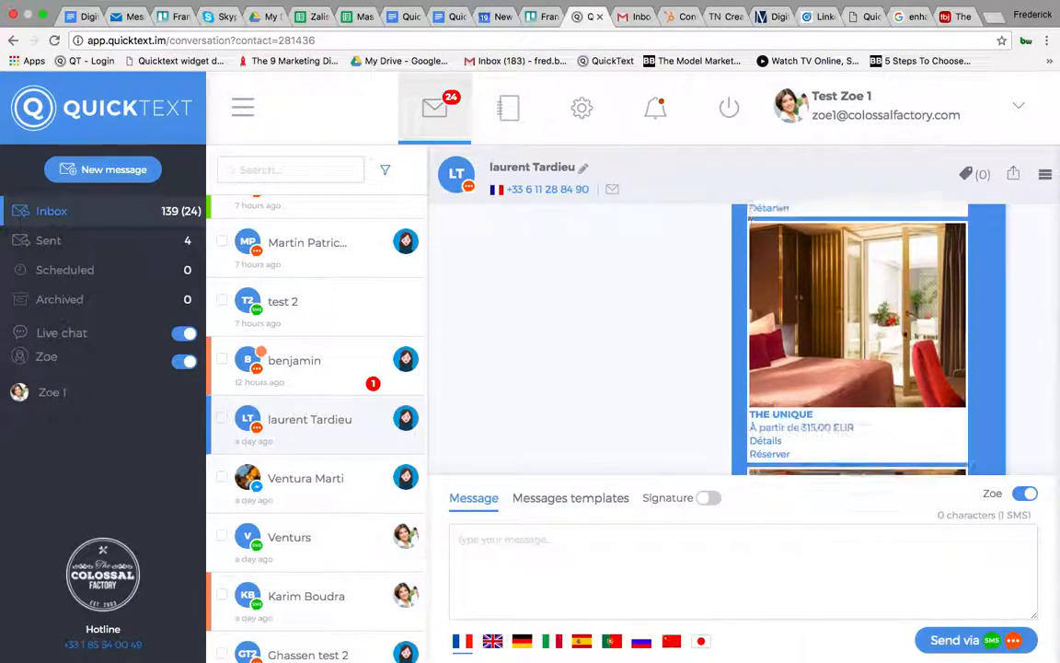
{"action": "scroll", "coordinate": [817, 320], "scroll_direction": "down", "scroll_amount": 15}
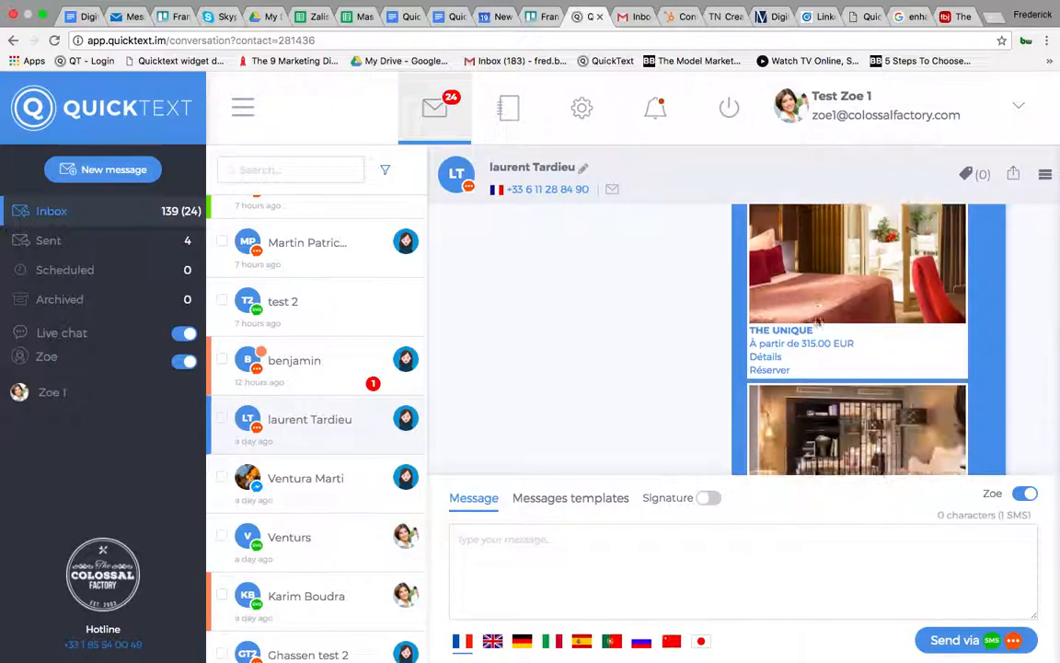
{"action": "scroll", "coordinate": [861, 371], "scroll_direction": "down", "scroll_amount": 20}
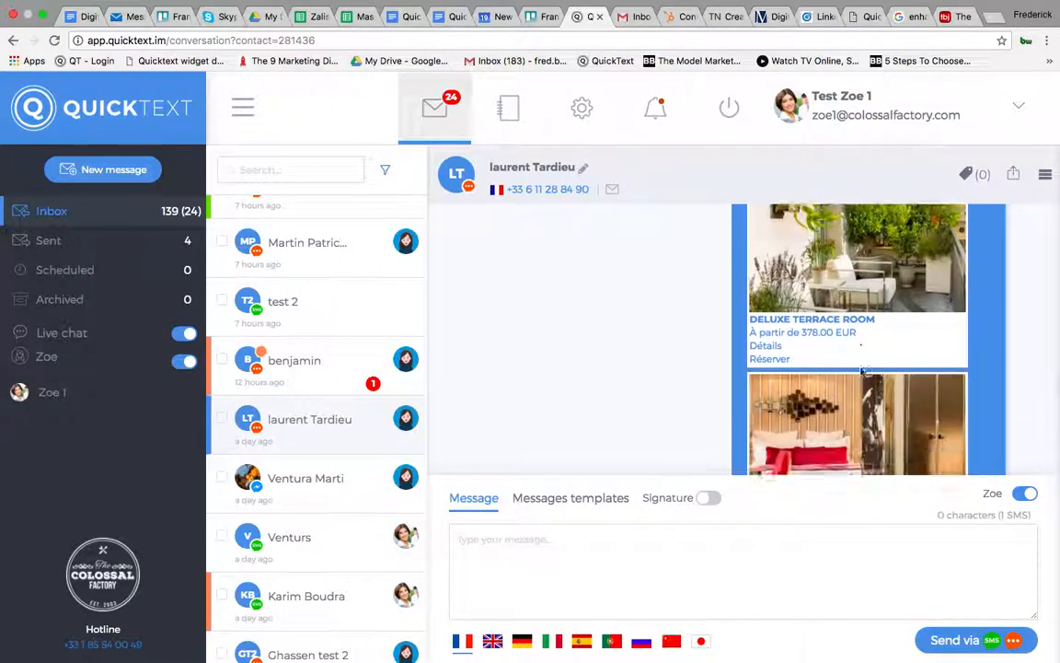
{"action": "scroll", "coordinate": [860, 370], "scroll_direction": "down", "scroll_amount": 10}
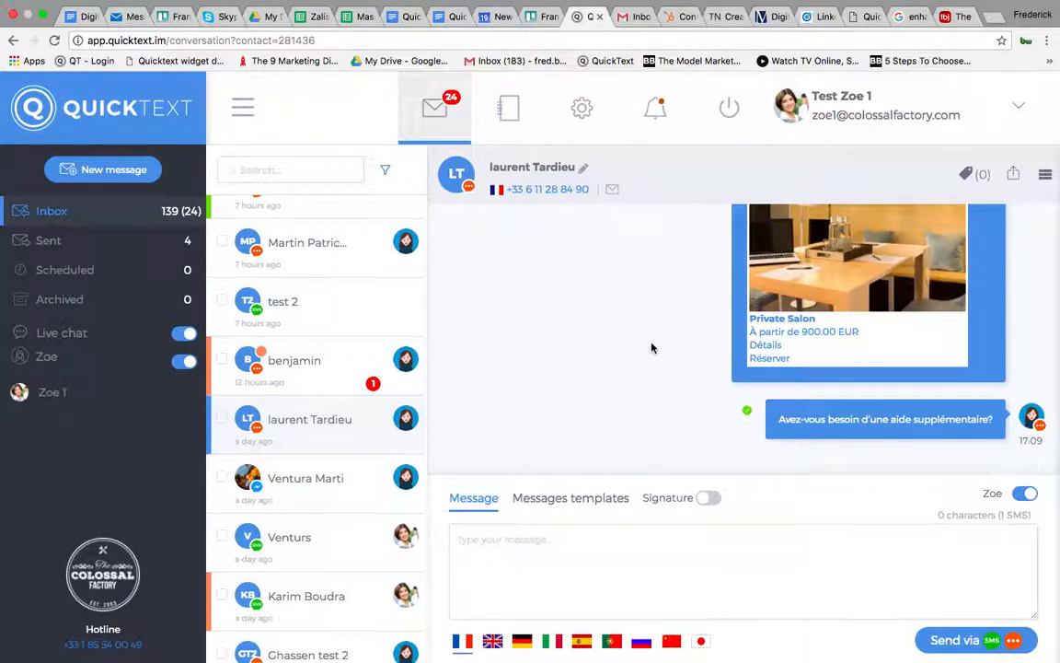
Turn off Zoe for this conversation and write the reply "Hello We still have room available"
{"action": "left_click", "coordinate": [573, 541]}
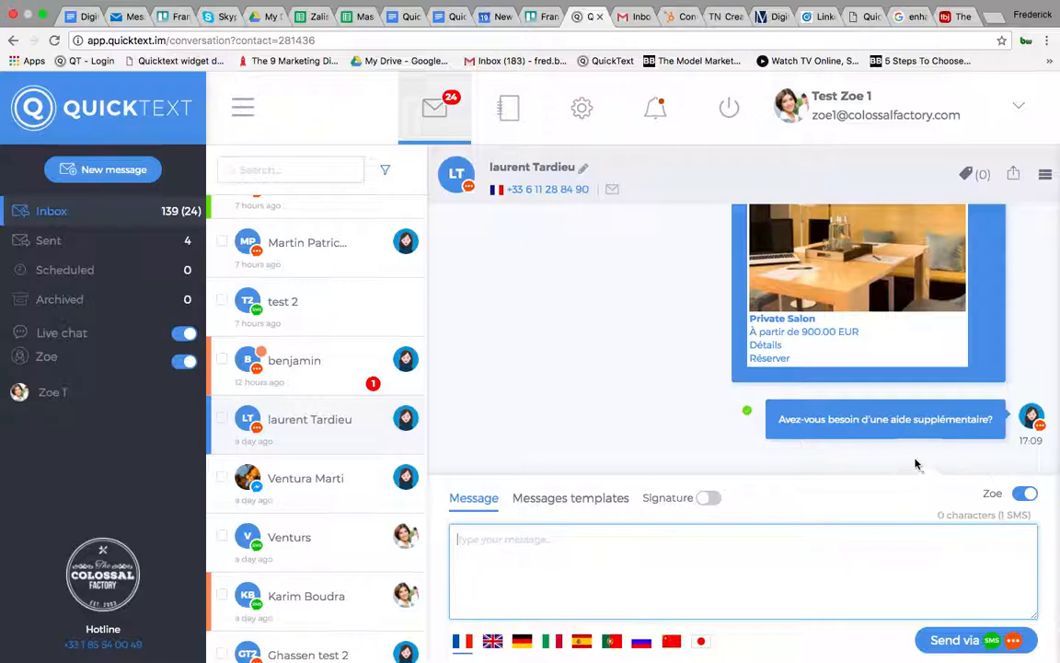
{"action": "left_click", "coordinate": [1022, 495]}
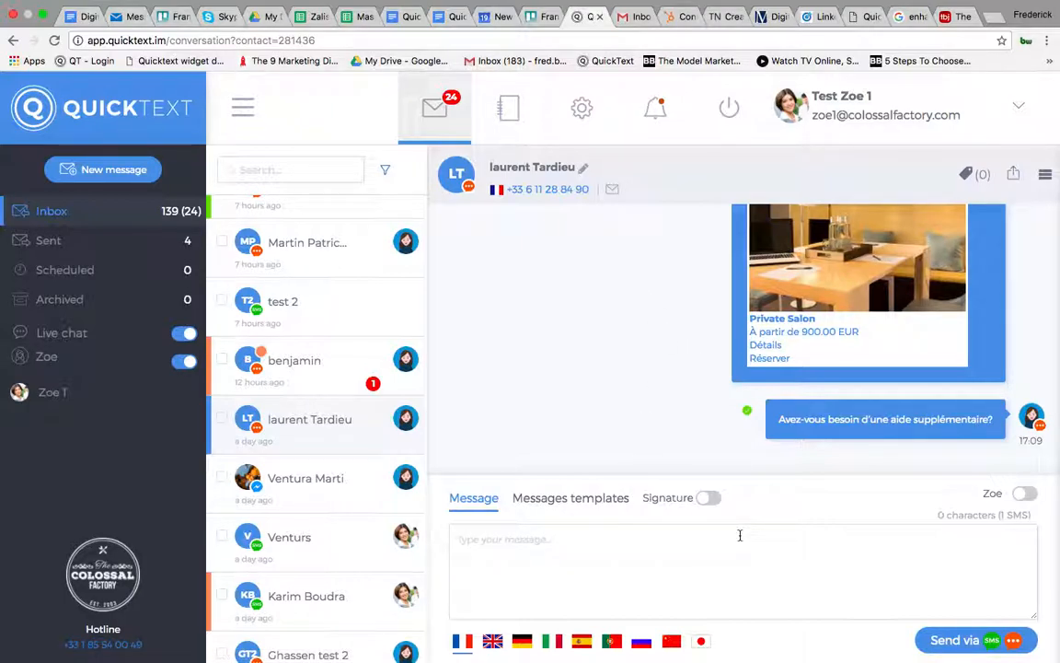
{"action": "left_click", "coordinate": [590, 542]}
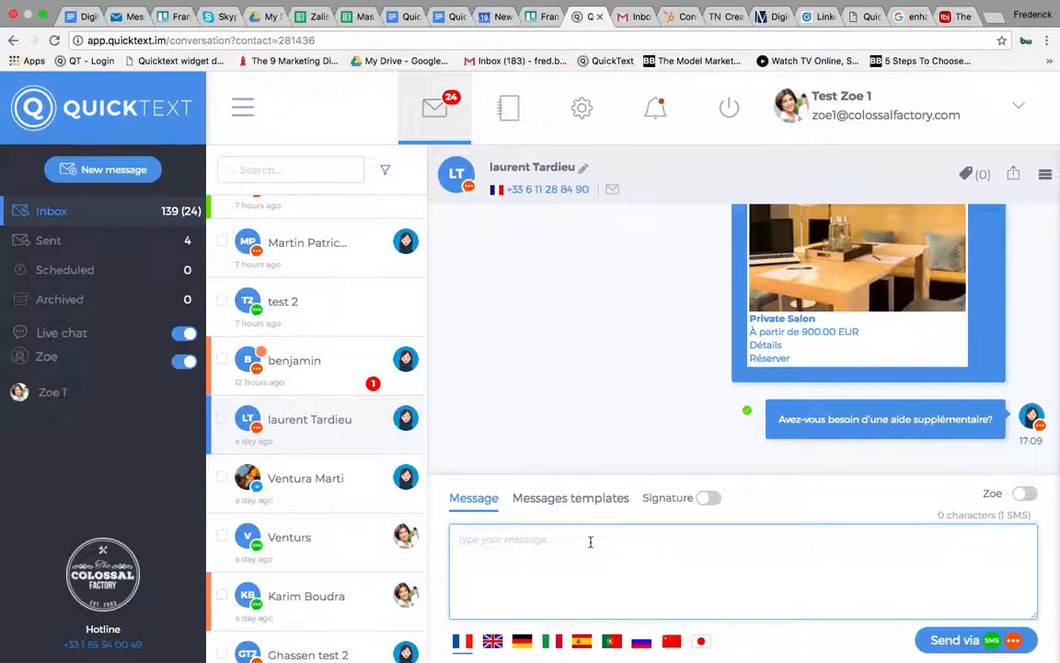
{"action": "type", "text": "Hello W"}
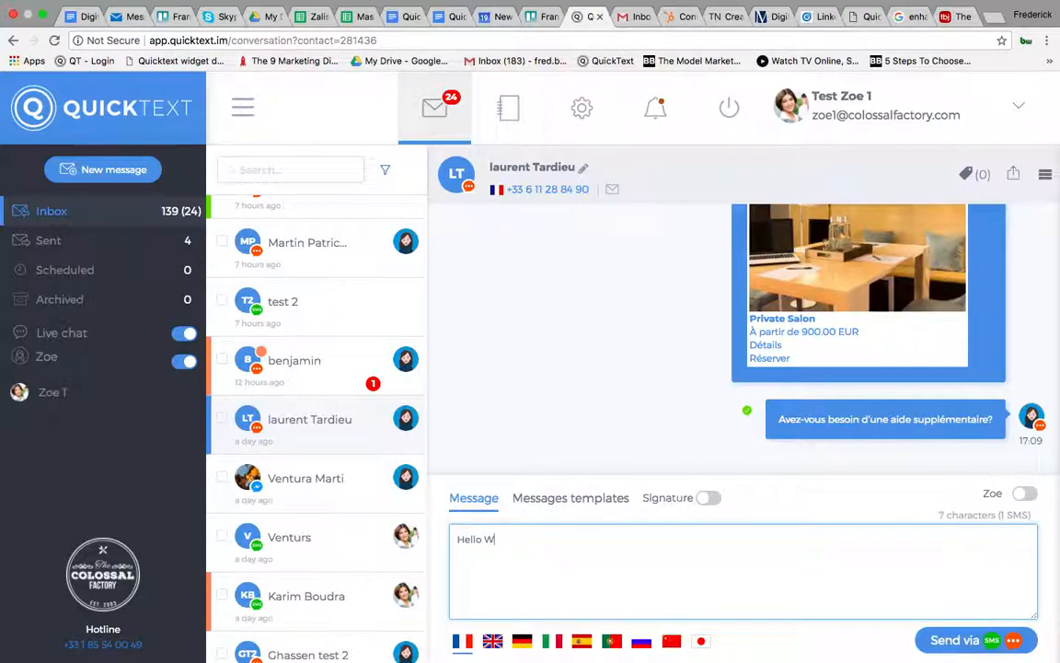
{"action": "type", "text": "e still hve"}
{"action": "key", "text": "BackSpace"}
{"action": "key", "text": "BackSpace"}
{"action": "key", "text": "BackSpace"}
{"action": "type", "text": "ave room available"}
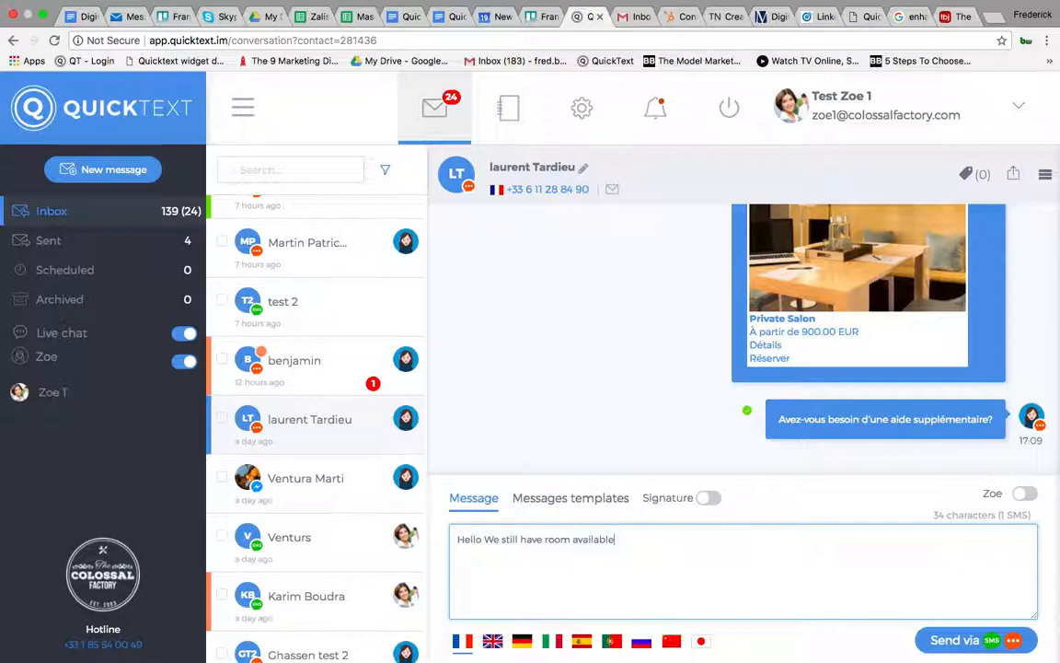
Turn on the signature for the reply and replace its Facebook line with "Hotel Budapest"
{"action": "left_click", "coordinate": [708, 498]}
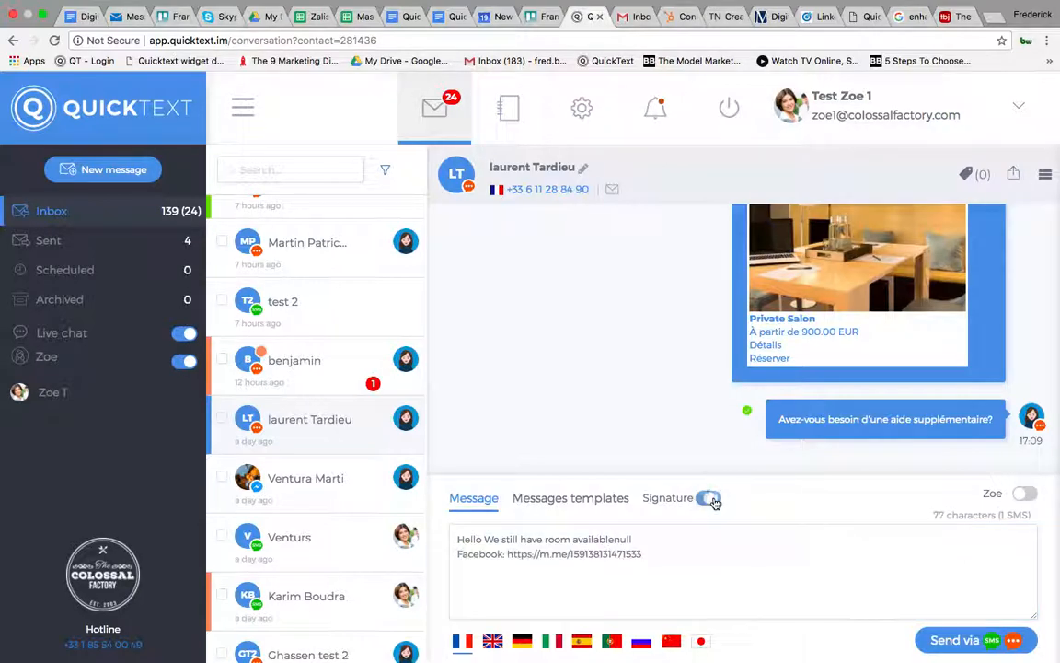
{"action": "left_click", "coordinate": [642, 555]}
{"action": "left_click_drag", "start_coordinate": [641, 555], "coordinate": [456, 554]}
{"action": "key", "text": "BackSpace"}
{"action": "type", "text": "Hotel Budapest"}
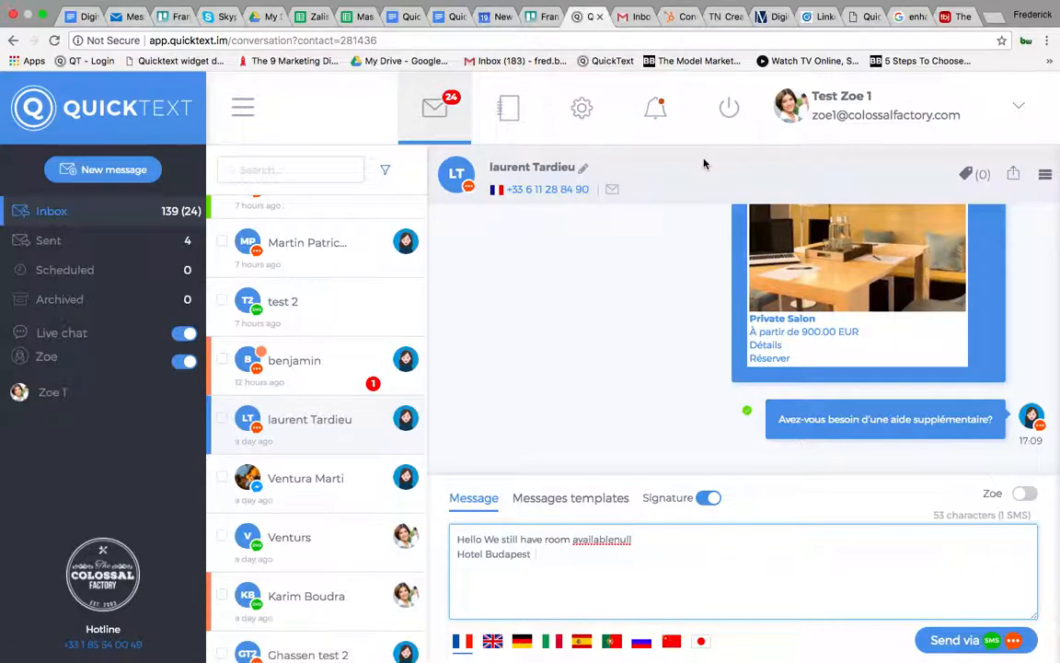
View the guest's contact profile with tags, contact details and device details, and close it
{"action": "scroll", "coordinate": [610, 296], "scroll_direction": "up", "scroll_amount": 1}
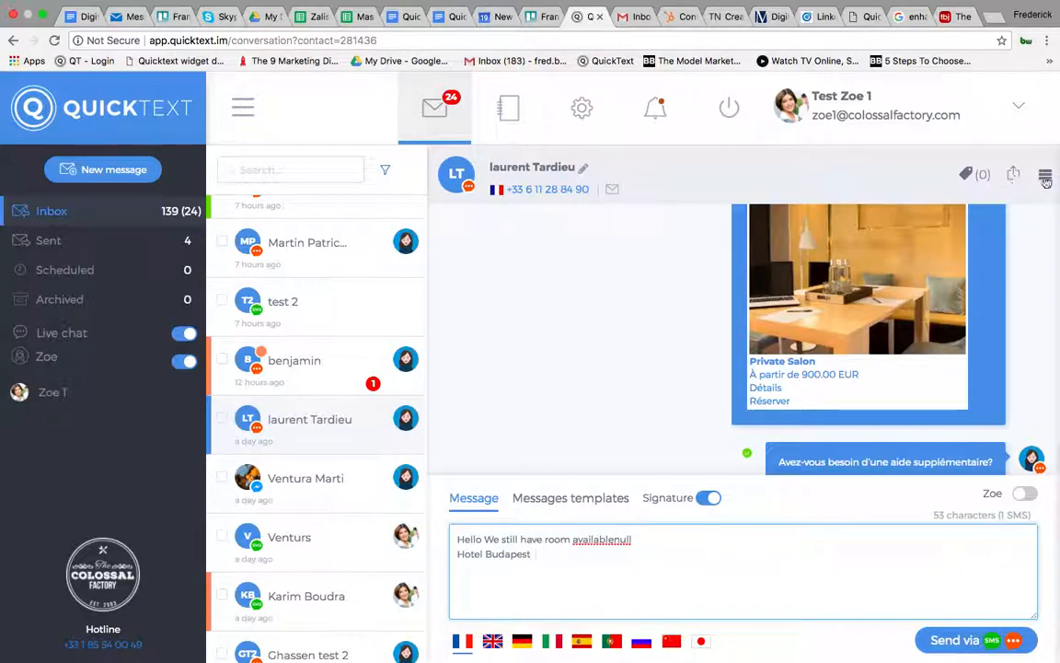
{"action": "left_click", "coordinate": [1045, 175]}
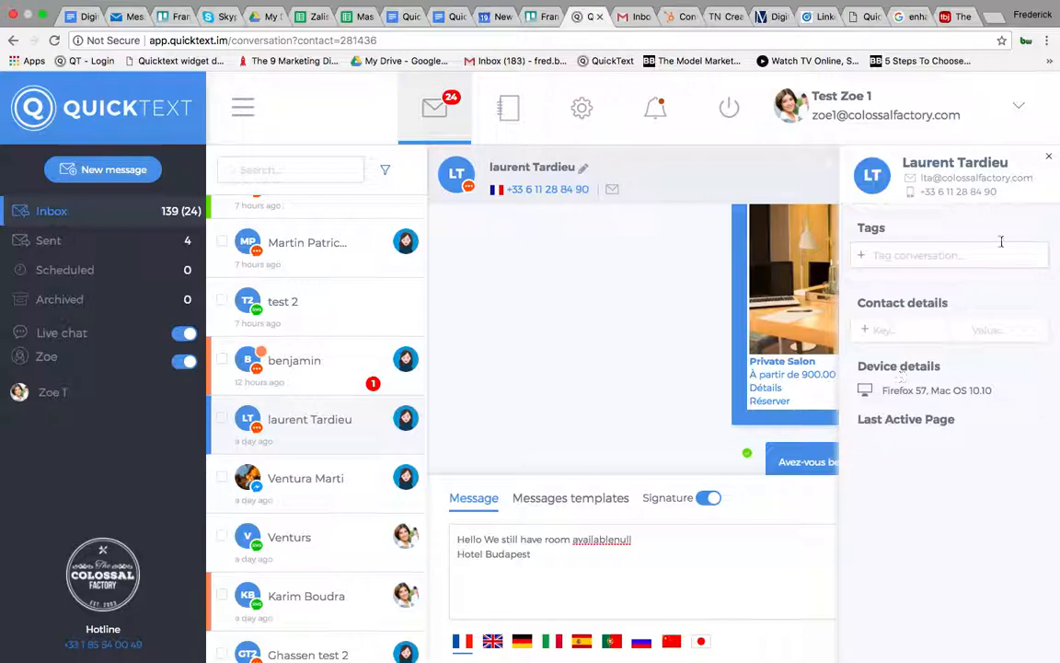
{"action": "left_click", "coordinate": [1048, 157]}
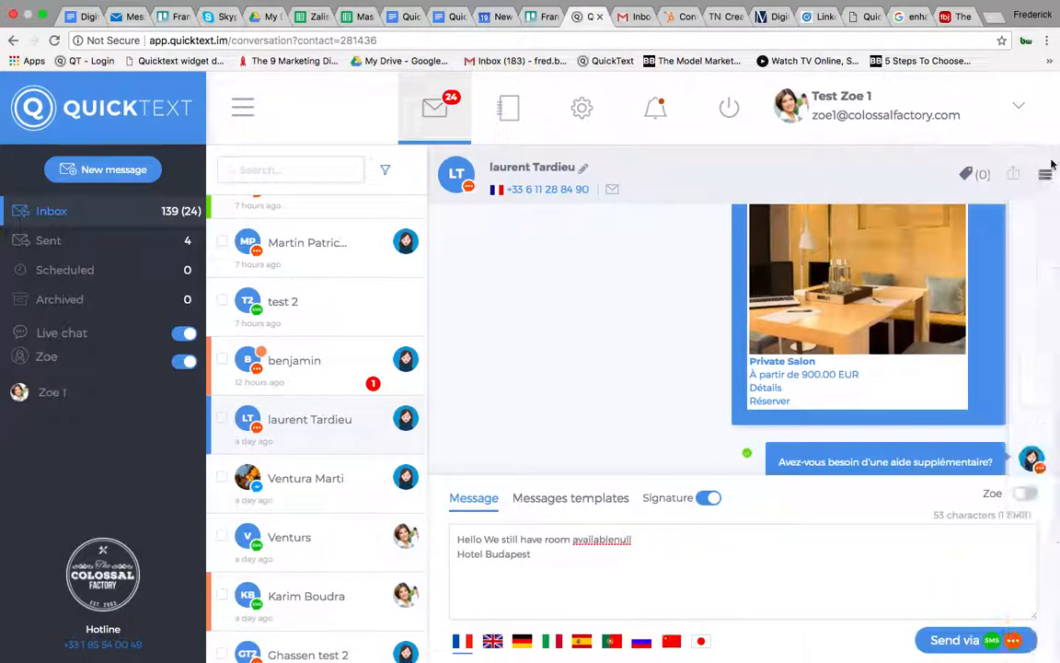
Tag the conversation as Réservation and check the tag in the guest's contact profile
{"action": "left_click", "coordinate": [966, 175]}
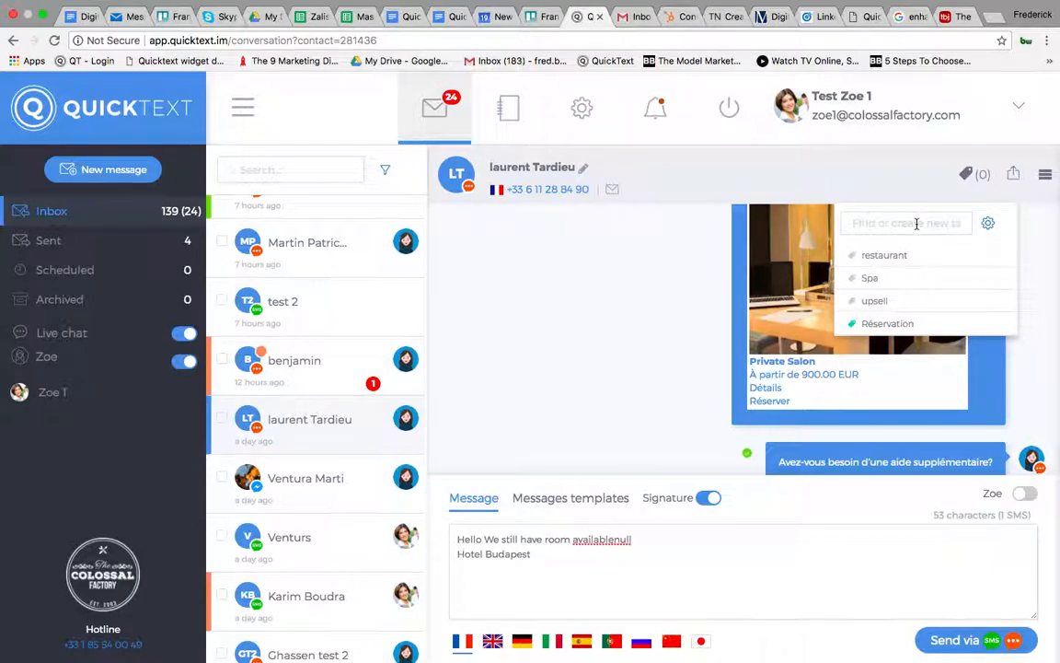
{"action": "left_click", "coordinate": [887, 325]}
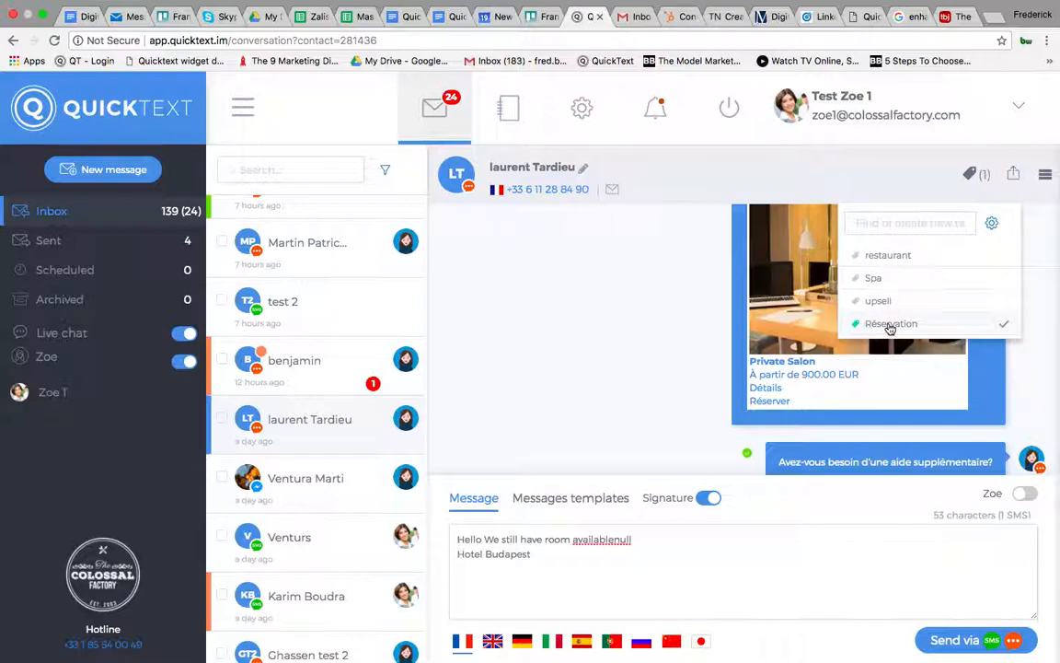
{"action": "left_click", "coordinate": [890, 329]}
{"action": "left_click", "coordinate": [1052, 251]}
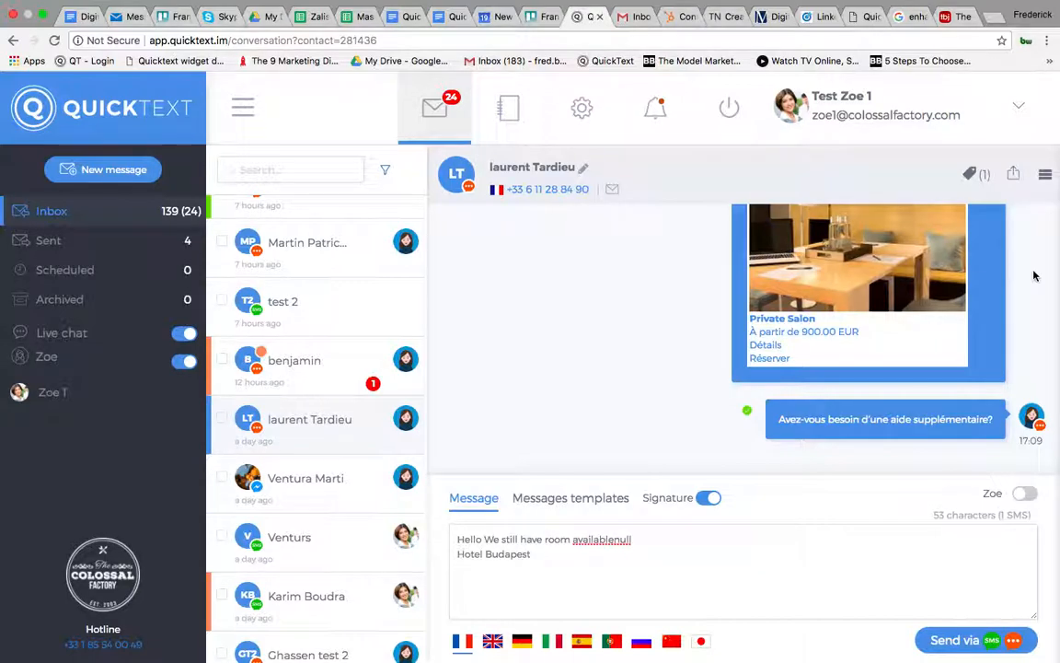
{"action": "left_click", "coordinate": [1044, 174]}
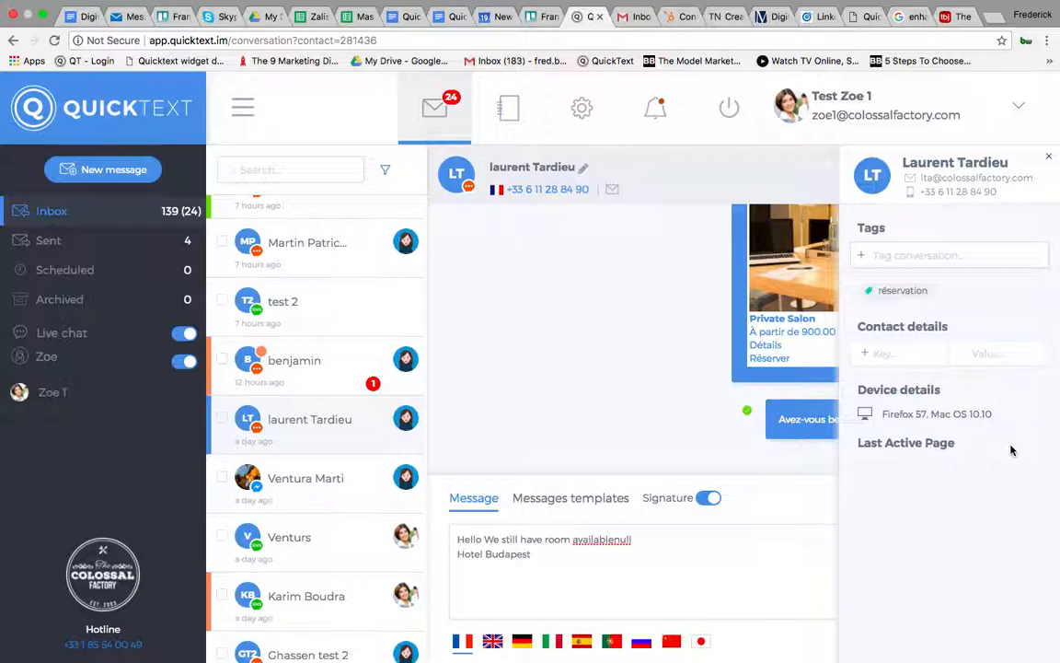
{"action": "left_click", "coordinate": [1049, 157]}
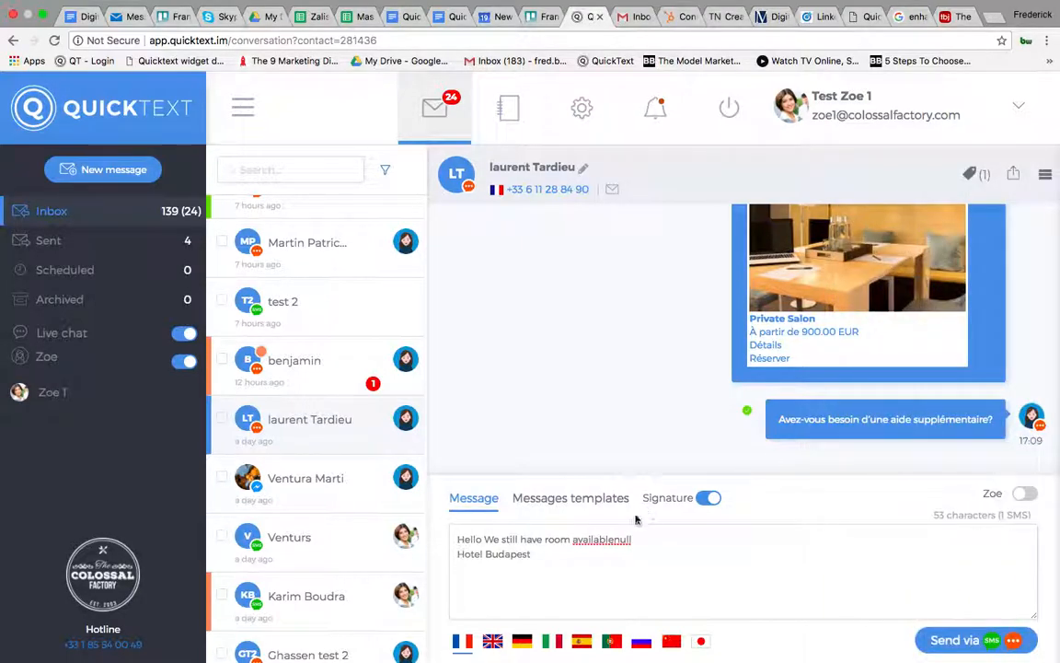
Turn Zoe back on for this conversation, and switch it off again to keep the reply manual
{"action": "left_click", "coordinate": [553, 562]}
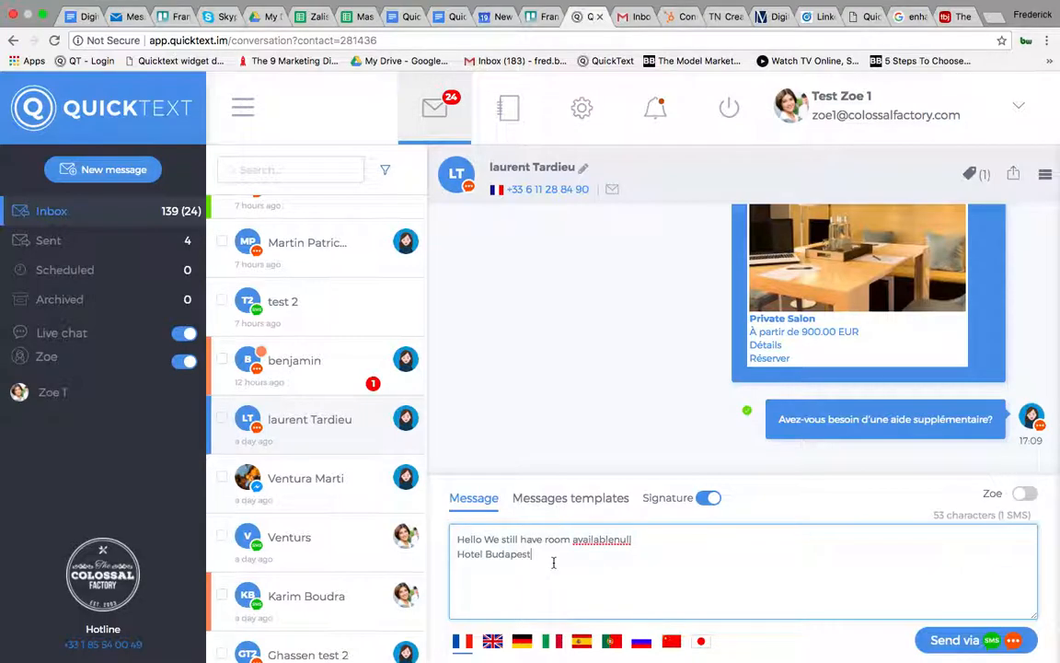
{"action": "left_click", "coordinate": [1025, 494]}
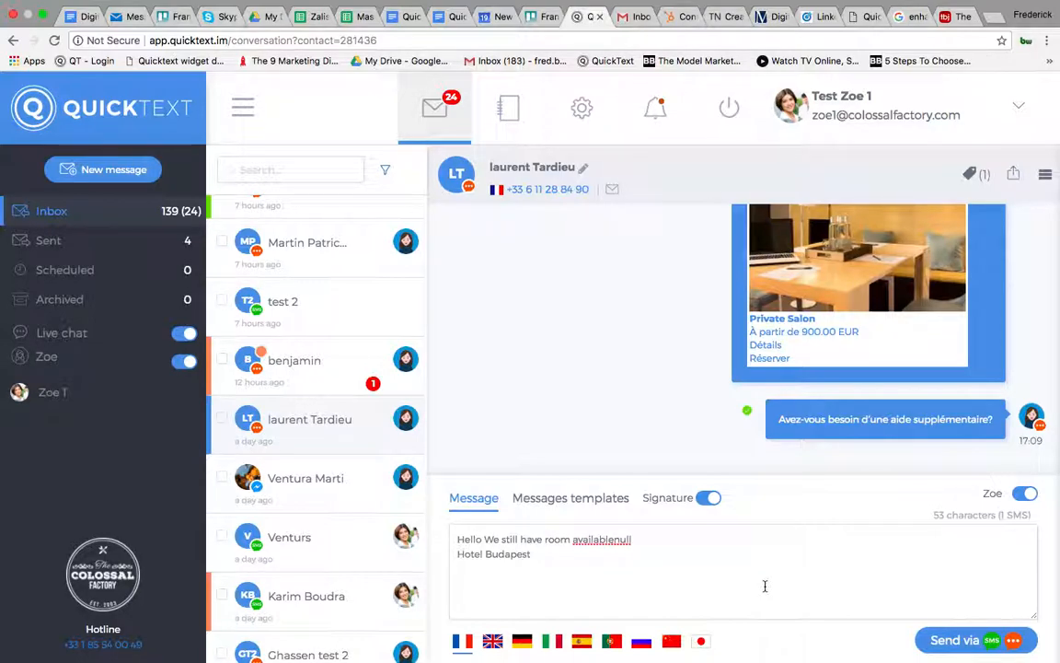
{"action": "left_click", "coordinate": [1024, 495]}
{"action": "mouse_move", "coordinate": [991, 647]}
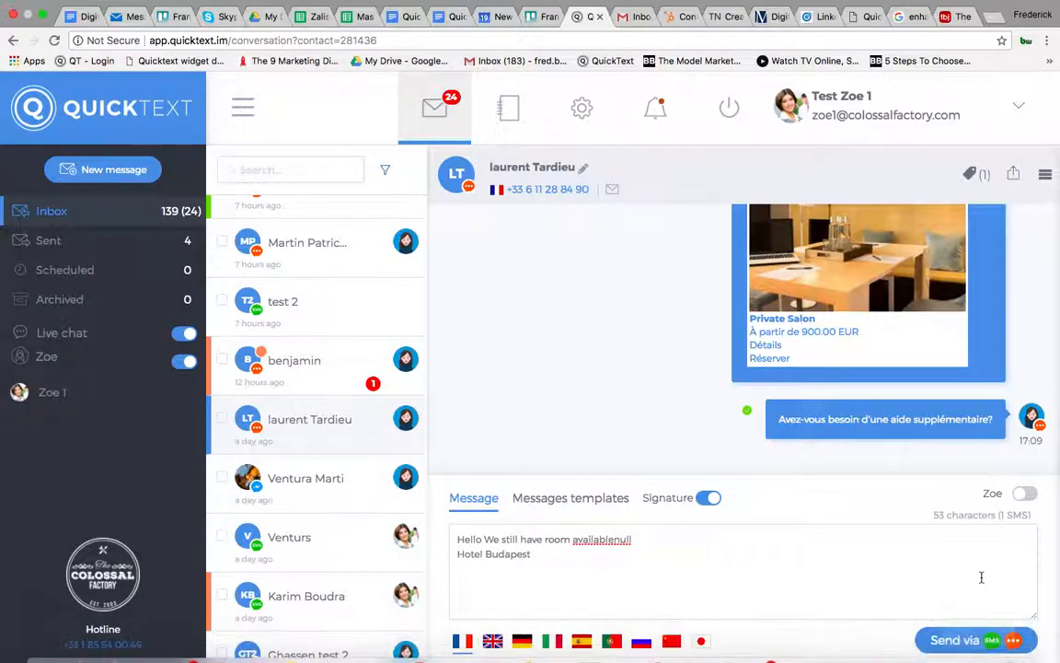